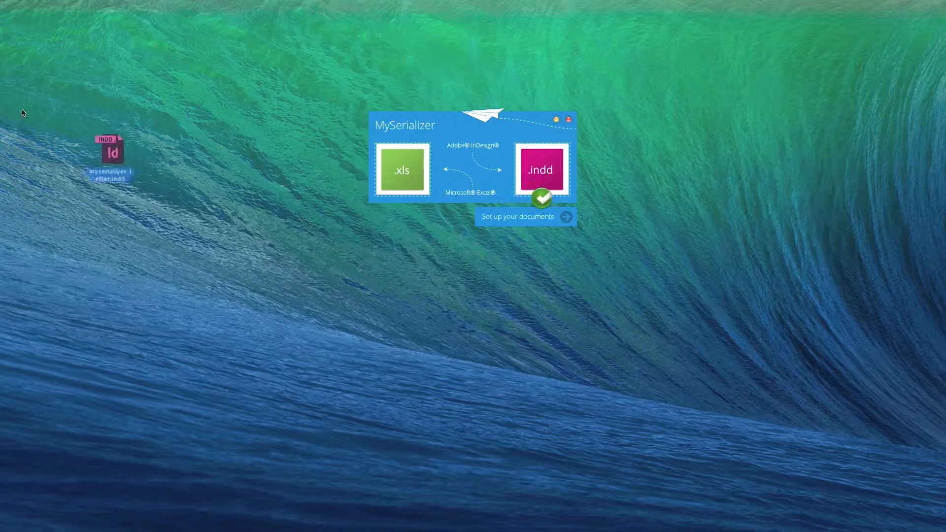
Step: Load the Excel data file demo_data.xls alongside the InDesign document and open the wildcard editor for the Company placeholder
drag(1, 133, 385, 166)
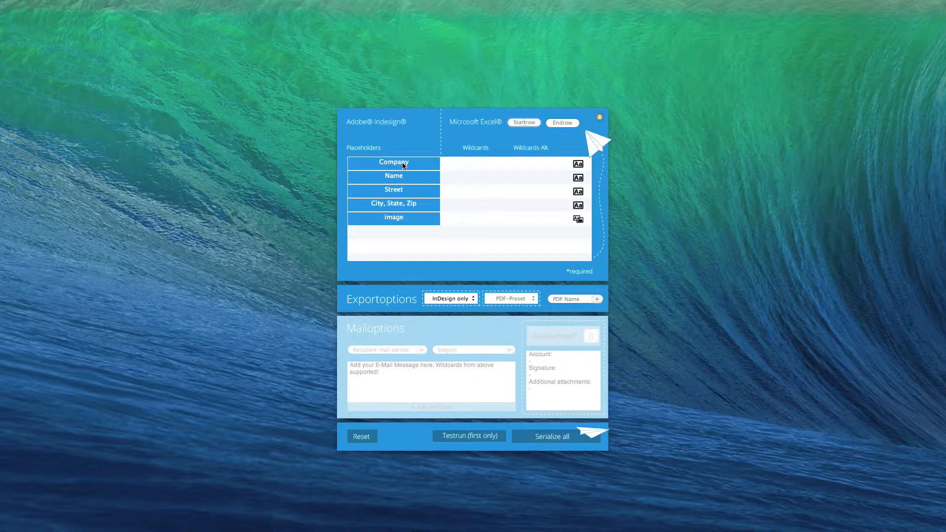
click(476, 164)
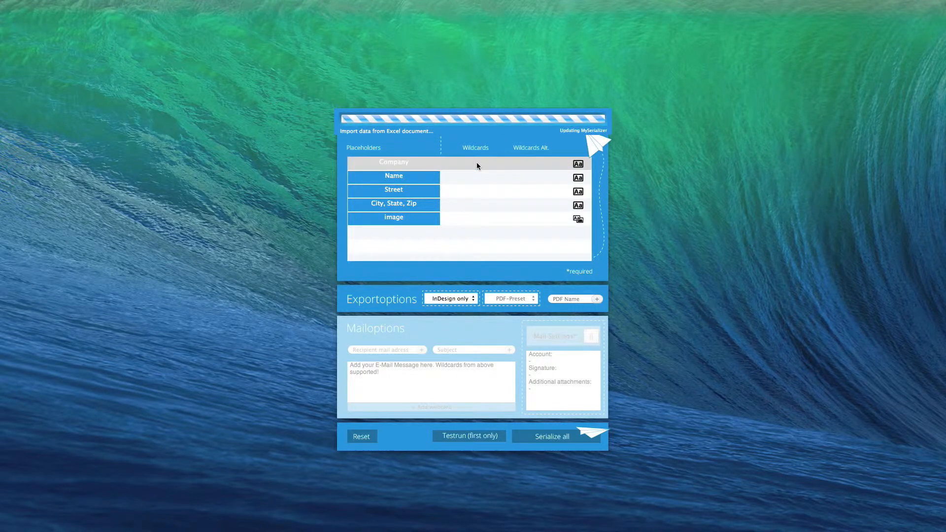
double_click(477, 164)
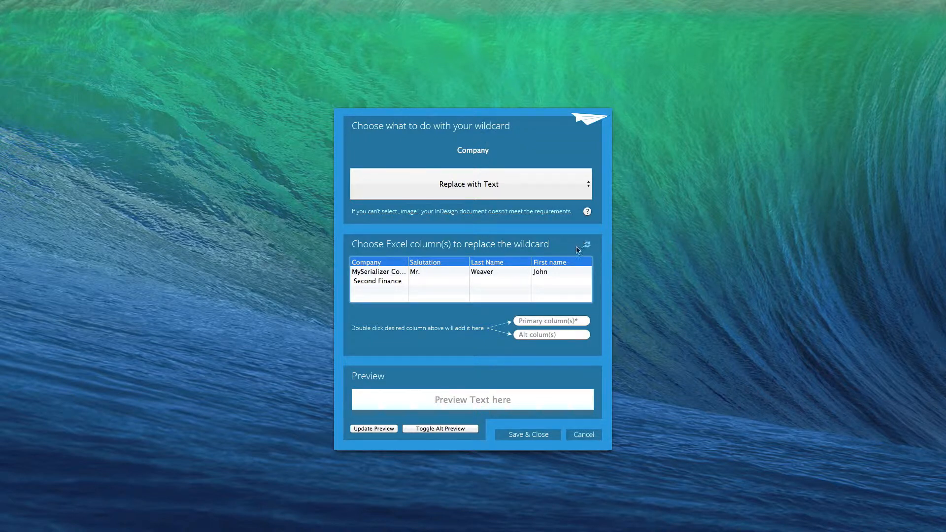
Step: Set the Company placeholder to Replace with Text, using the Company column "A" as primary column, and save its wildcard
click(589, 245)
click(467, 192)
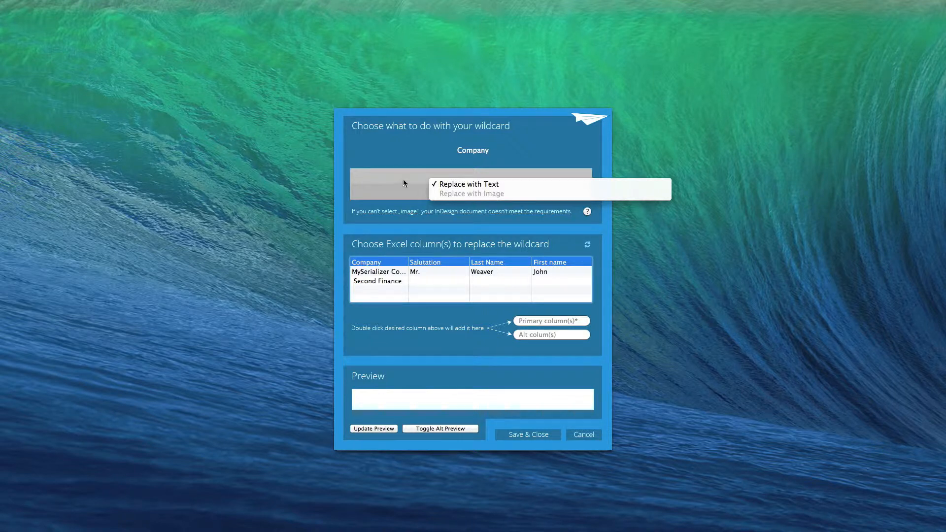
click(507, 187)
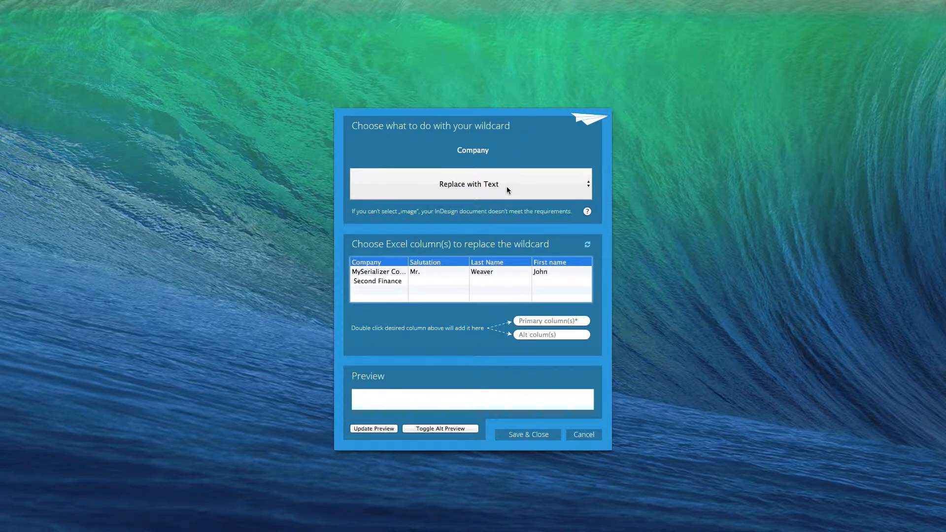
double_click(375, 274)
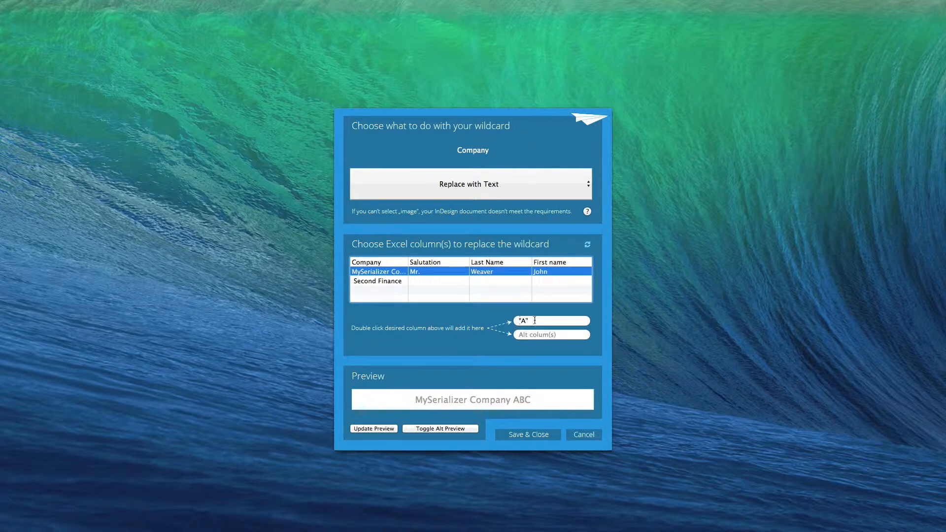
click(515, 321)
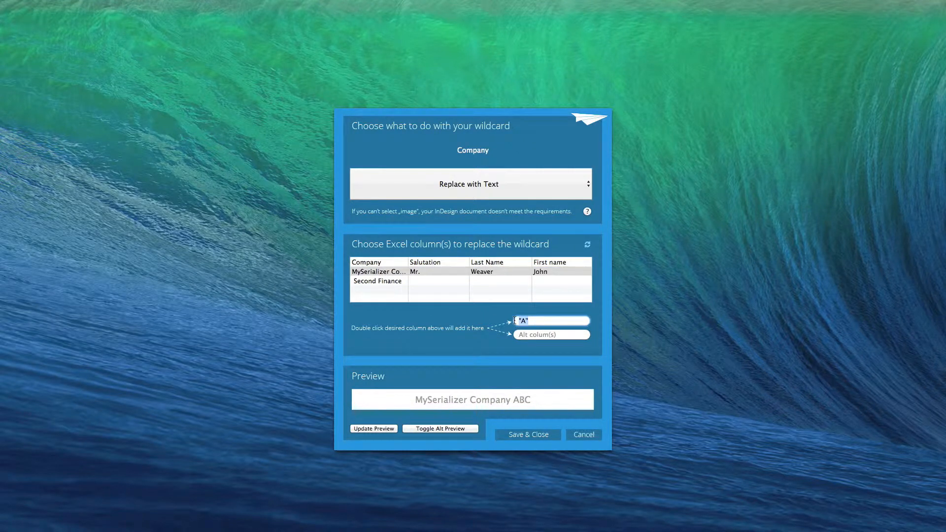
click(534, 321)
click(525, 437)
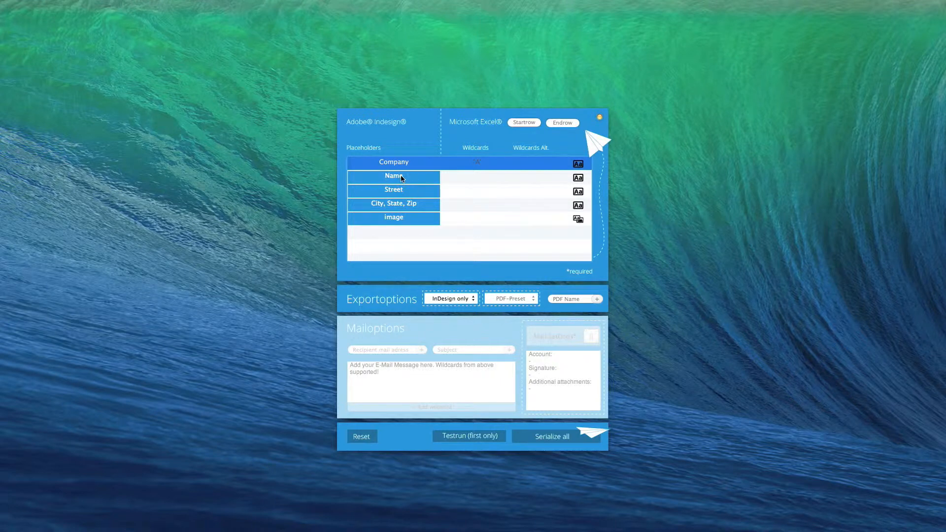
Step: For the Name placeholder, add the Salutation, First name and Last name columns as primary columns "B" "D" "C"
click(492, 178)
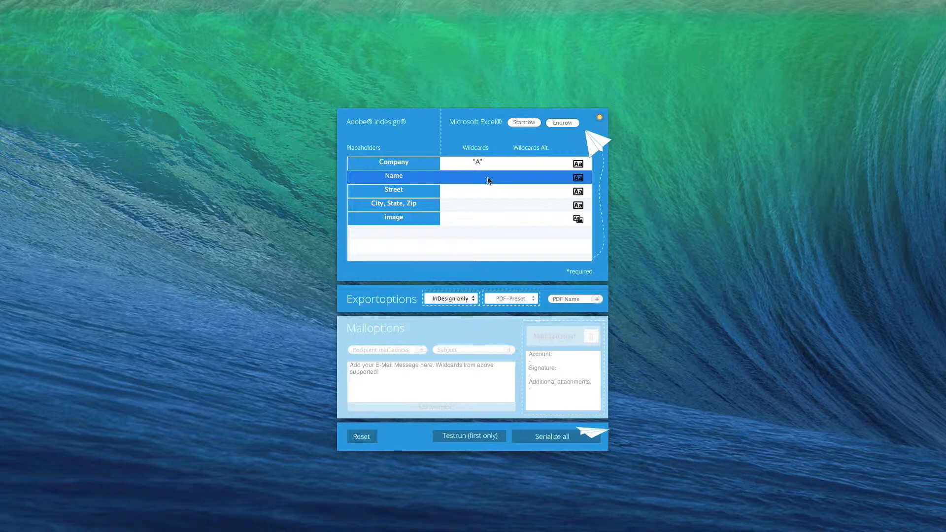
double_click(484, 178)
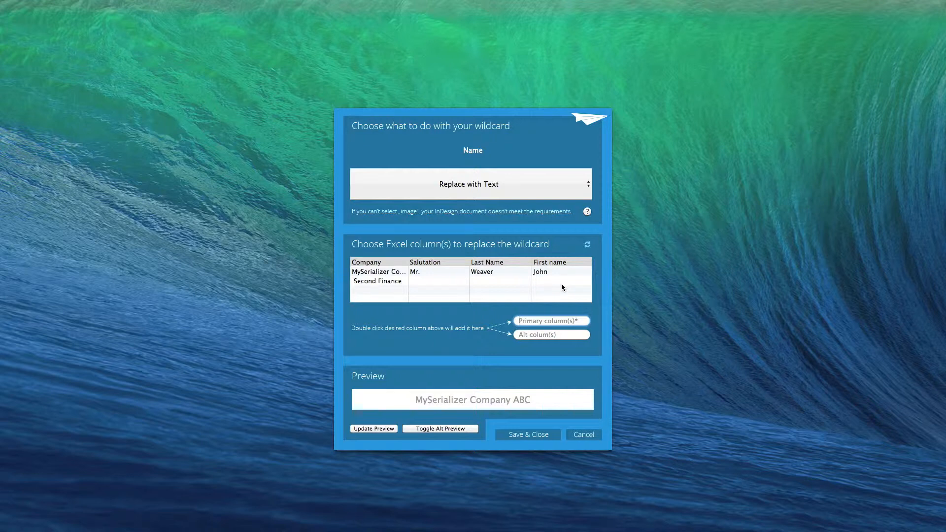
double_click(440, 274)
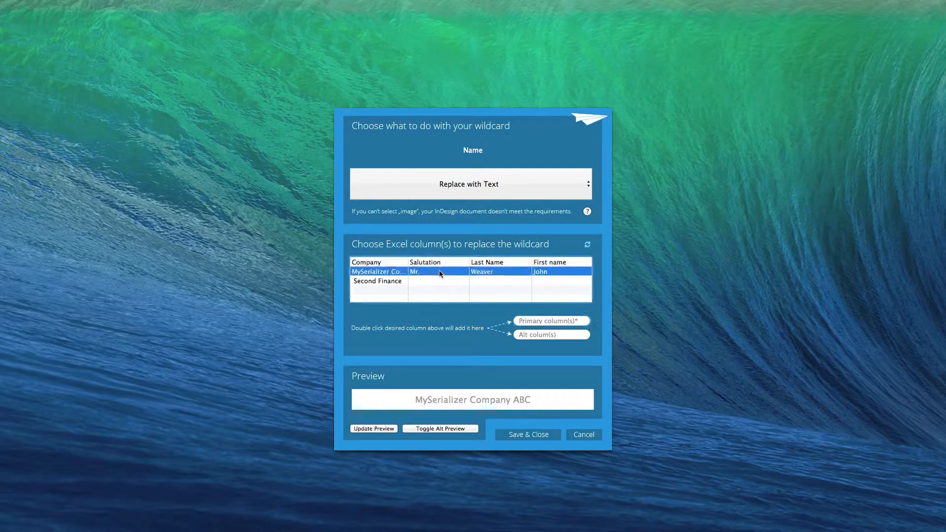
double_click(543, 271)
double_click(491, 275)
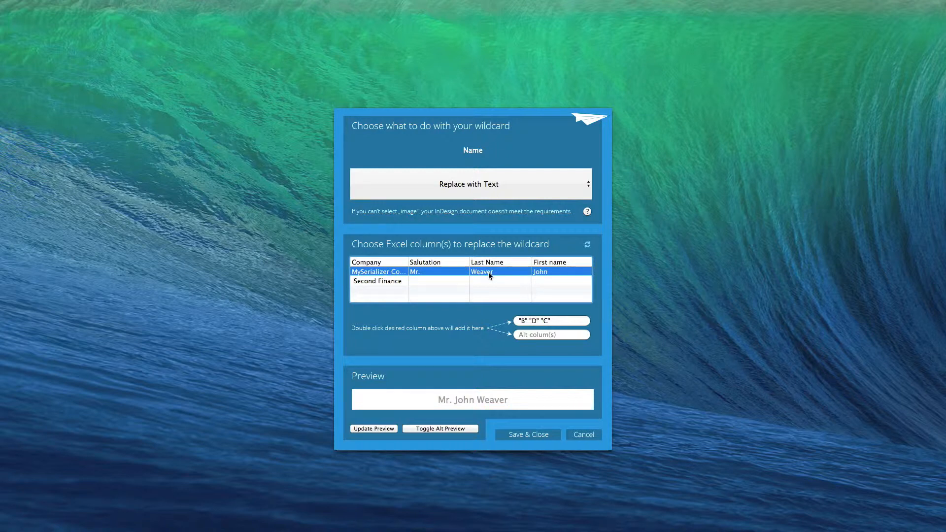
click(530, 320)
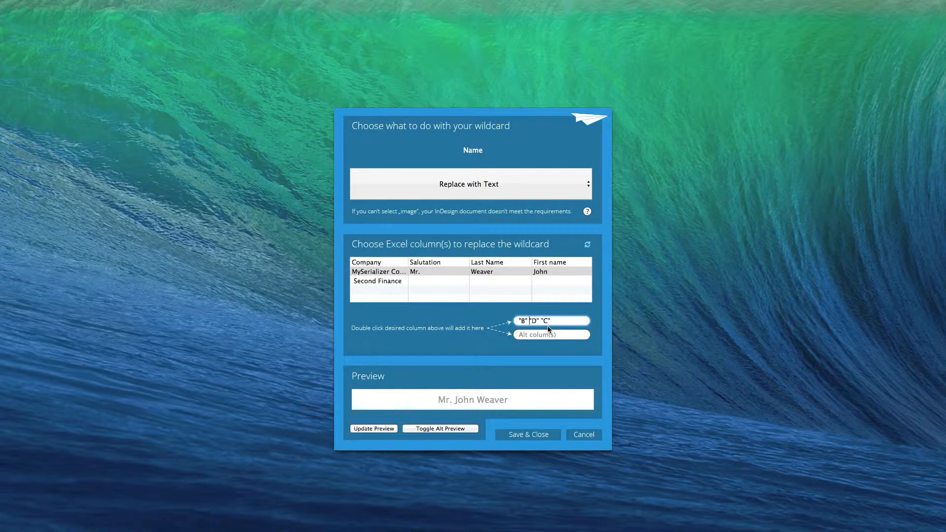
key(BackSpace)
Step: Set the number of preview rows loaded from Excel to 5 in the application settings and save them
key(super+comma)
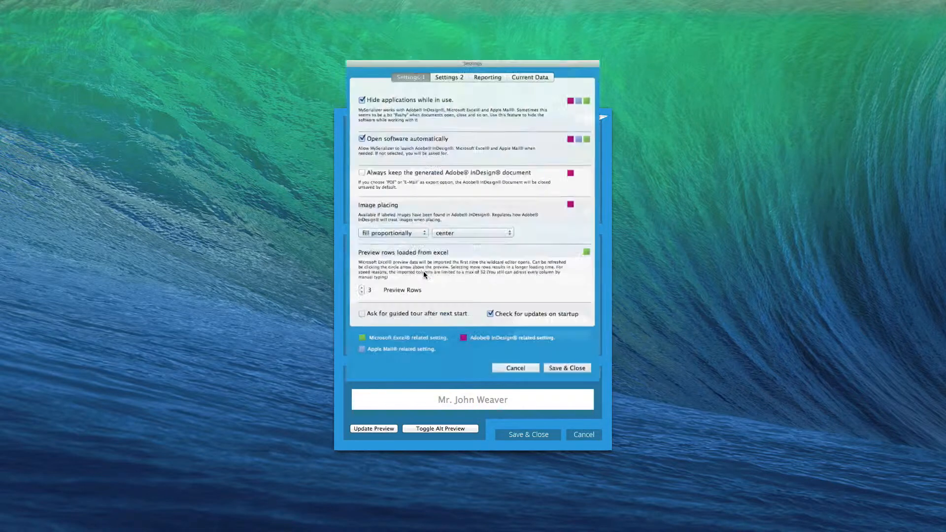
click(457, 64)
click(457, 64)
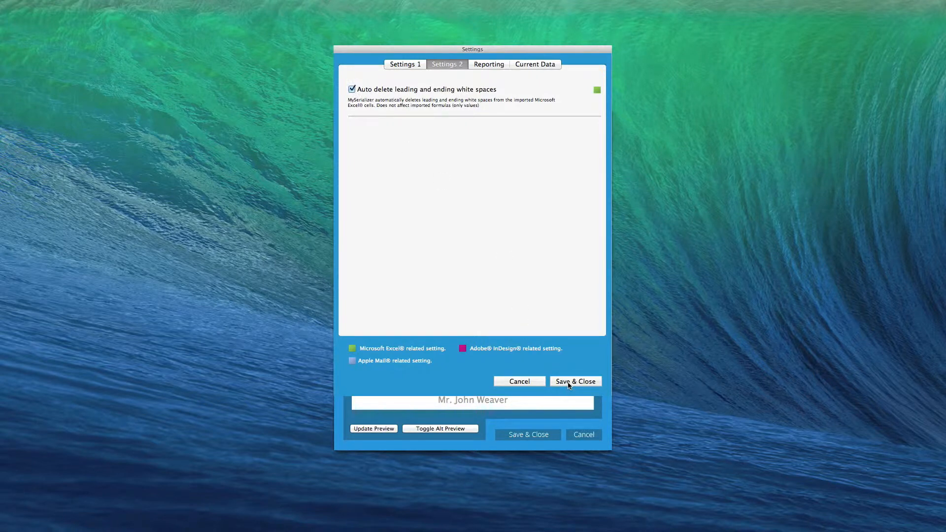
click(403, 69)
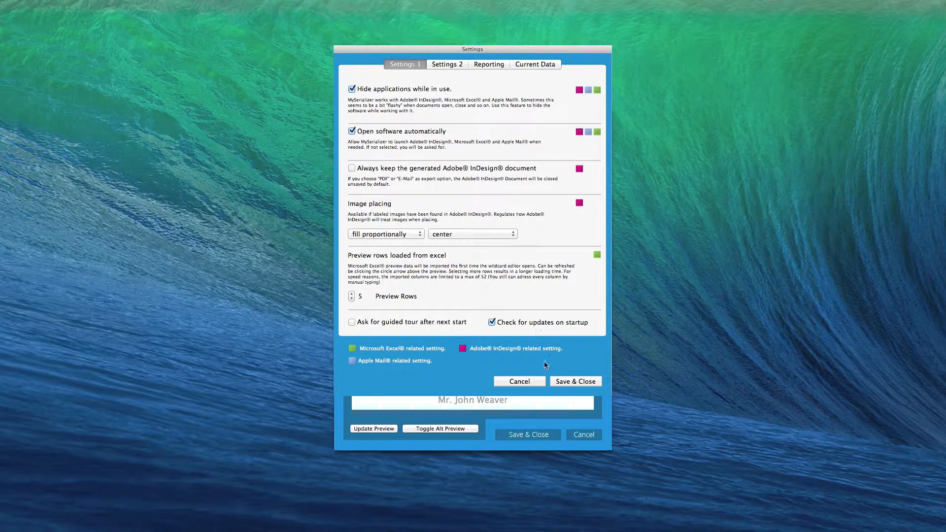
click(568, 384)
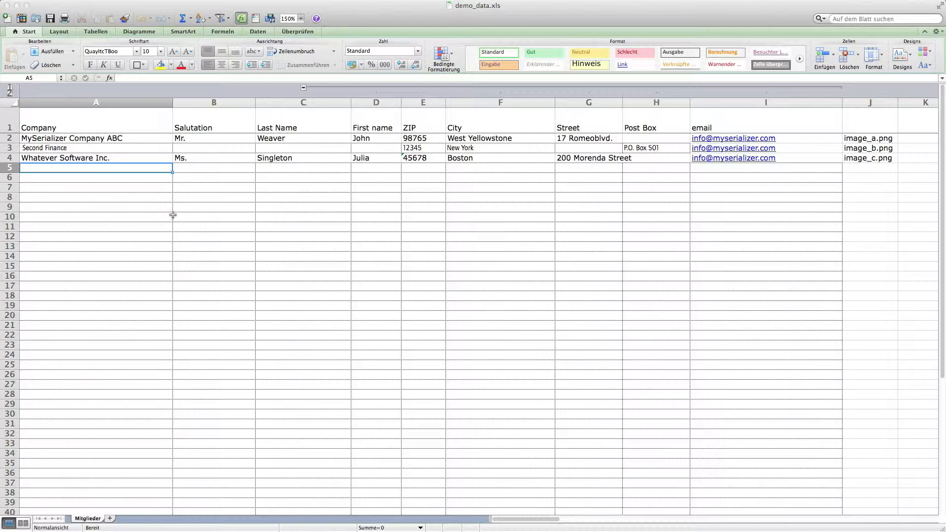
Step: Switch to Excel, enter the formula =7+3 in cell A5 of demo_data.xls, and refresh the column preview back in MySerializer
double_click(93, 169)
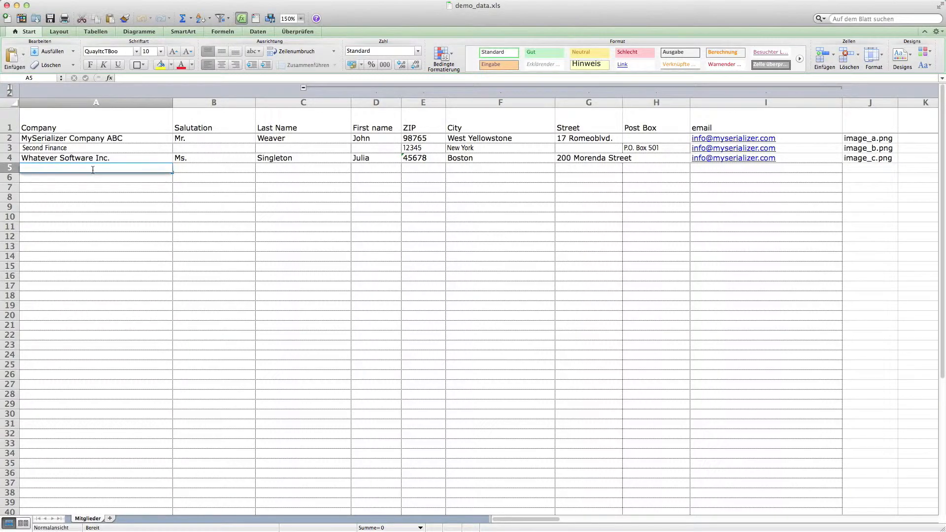
text(=7)
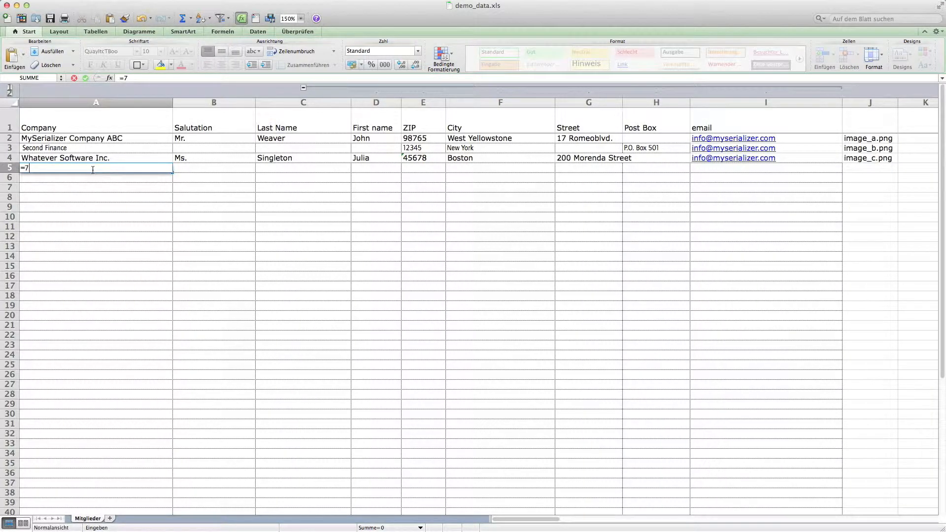
text(+3)
key(Return)
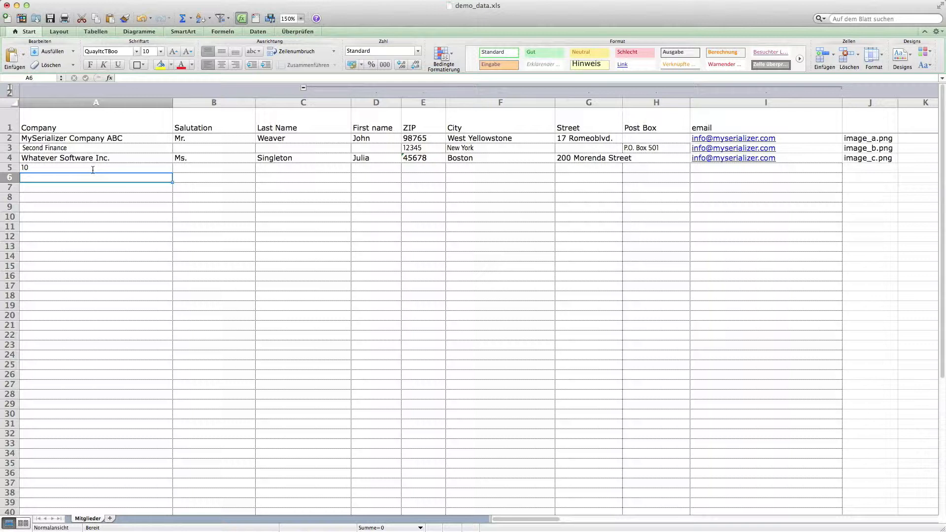
click(16, 6)
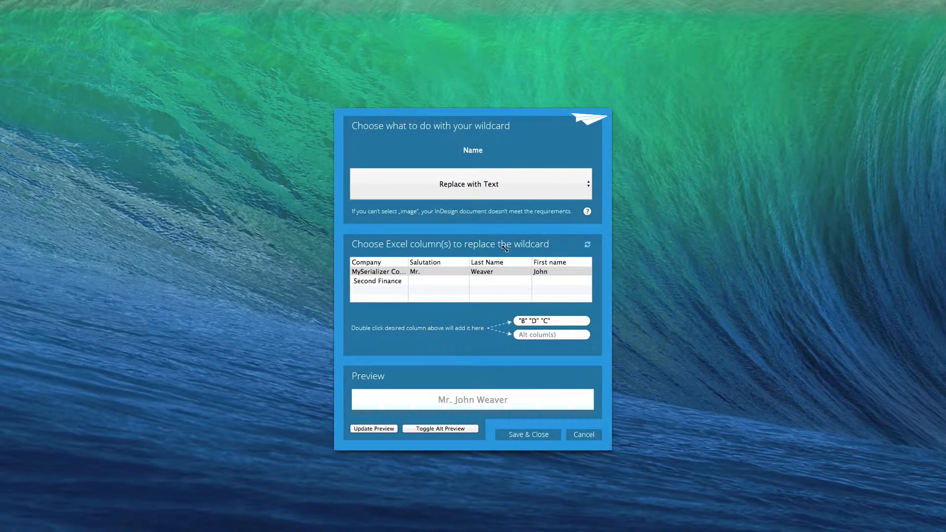
click(588, 245)
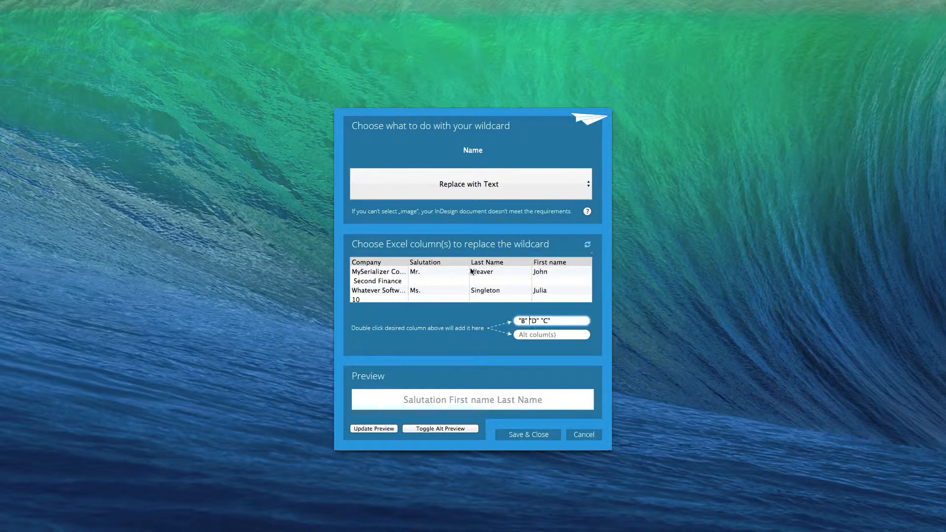
Step: Try the Name placeholder with the formula row's Company column as its only primary column, changing the entry to "=A"
click(361, 303)
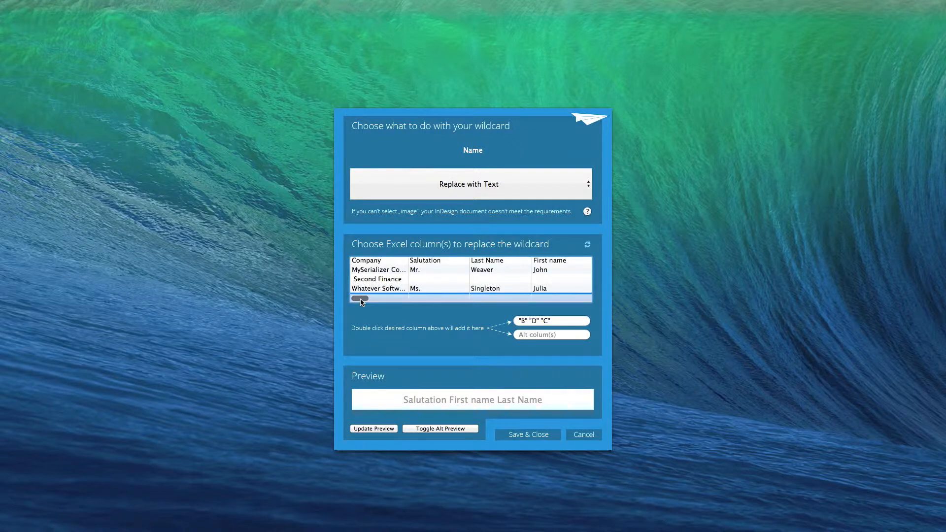
drag(566, 322, 512, 322)
key(BackSpace)
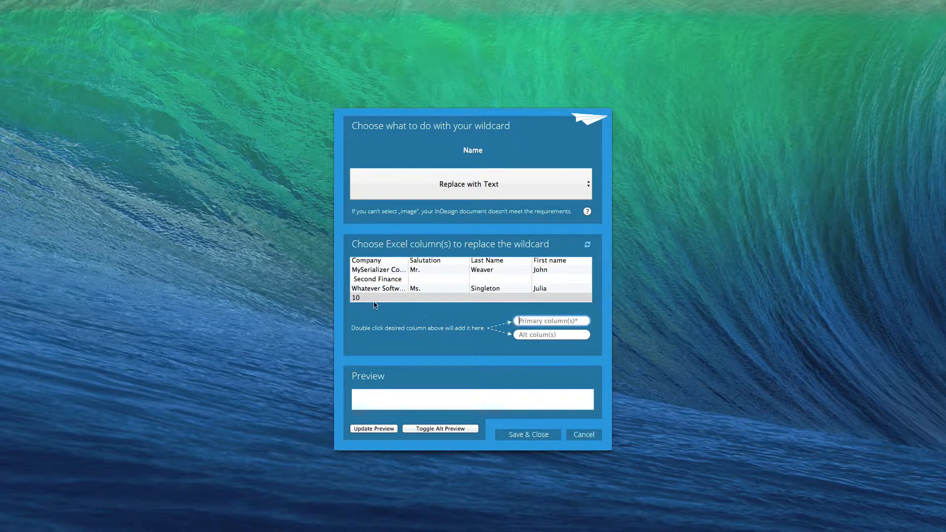
double_click(359, 298)
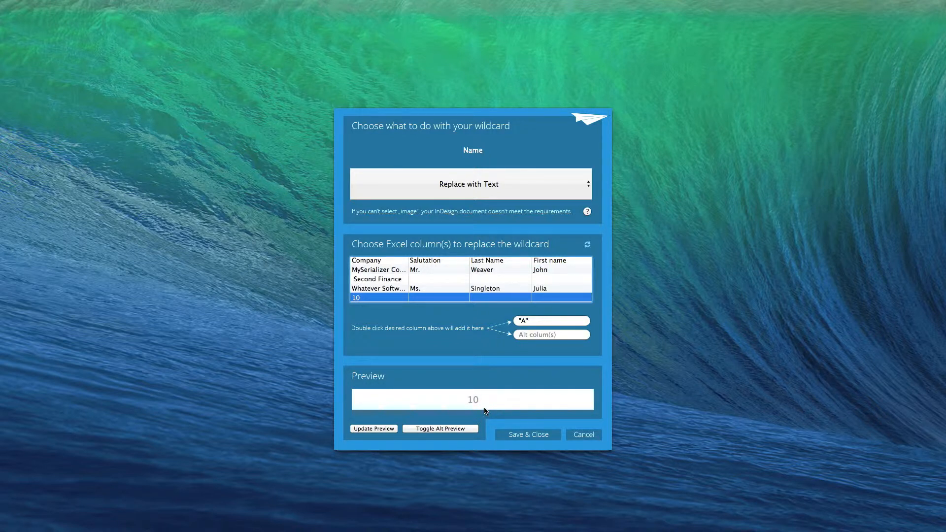
click(522, 320)
text(=)
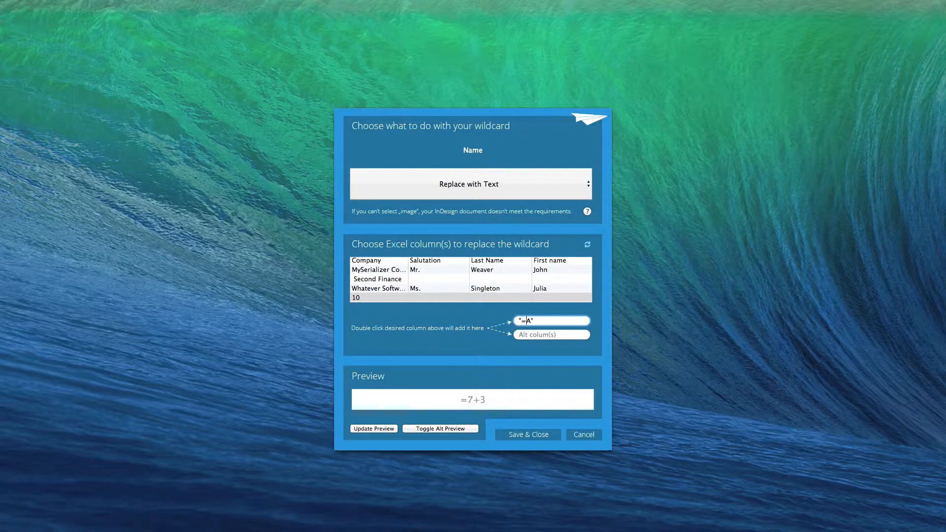
Step: Replace the Name placeholder's primary entry with the Salutation, First name and Last name columns, "B" "D" "C"
drag(548, 319, 506, 314)
key(BackSpace)
double_click(420, 269)
double_click(552, 270)
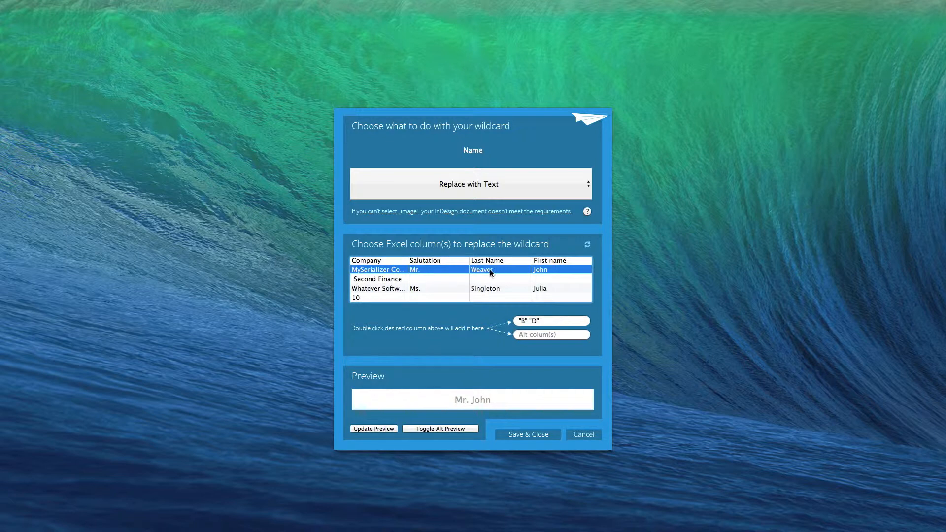
double_click(490, 270)
Step: Enter "To the Management" as the Name placeholder's alternative text and preview it for the Second Finance row
click(415, 279)
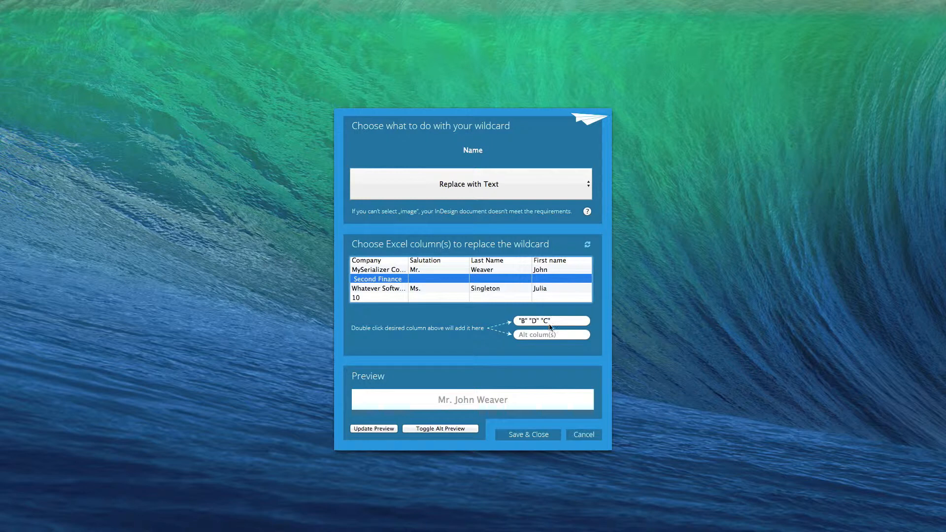
click(533, 336)
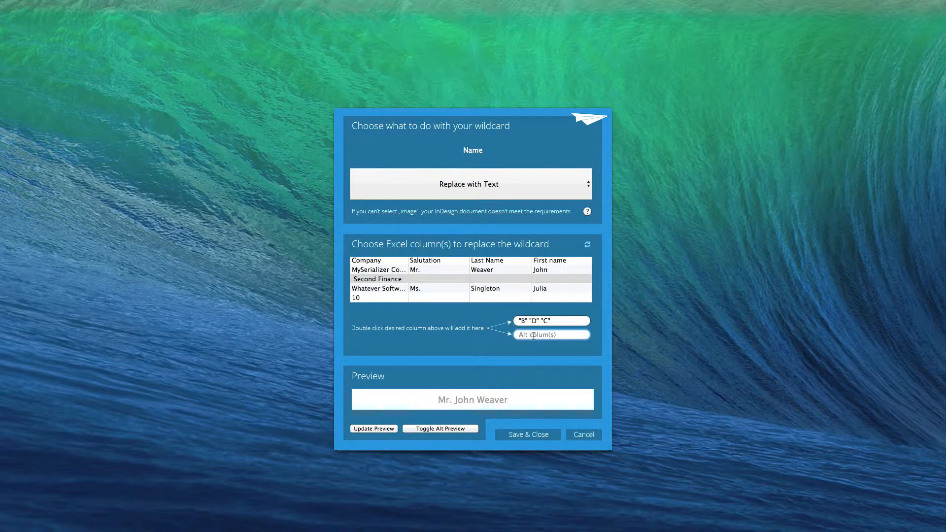
text(To the M)
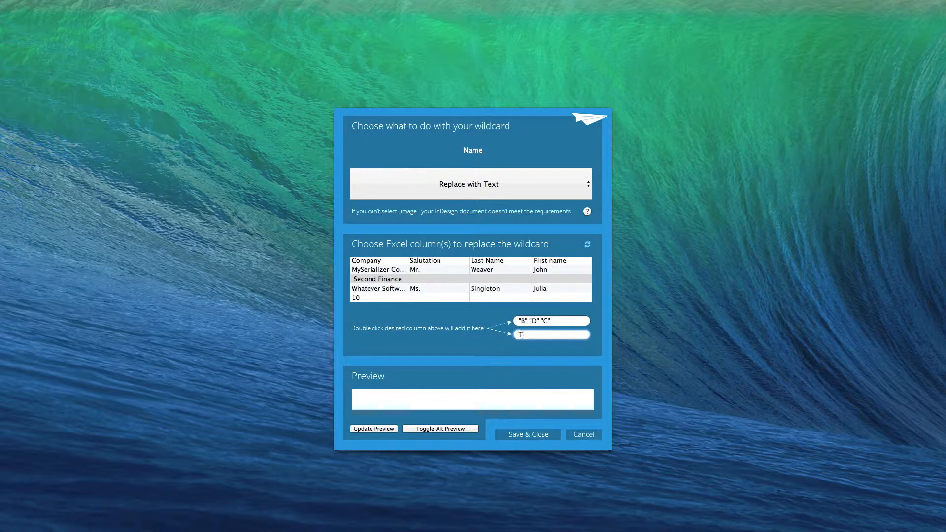
text(anagment)
key(BackSpace)
key(BackSpace)
key(BackSpace)
key(BackSpace)
text(ement)
click(435, 430)
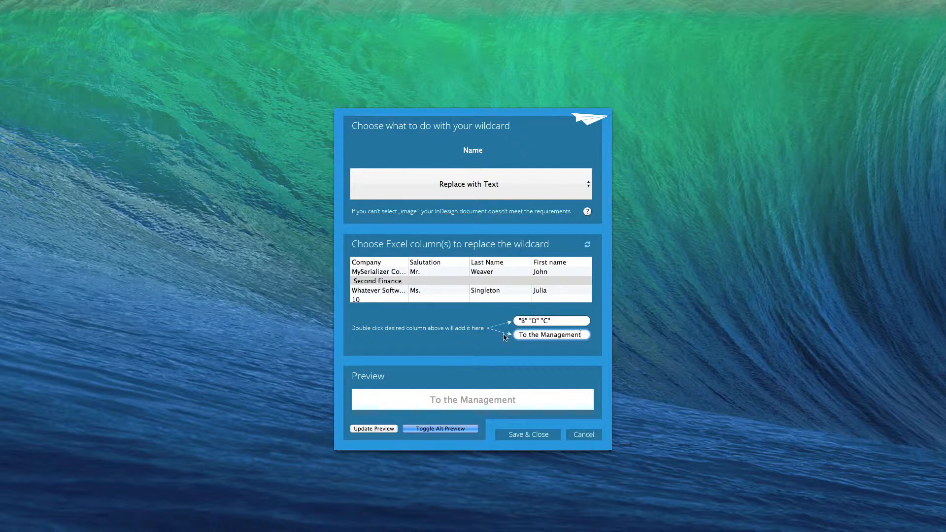
Step: Try appending the Company column wildcard "A" to the alternative text, and remove it again
text("A")
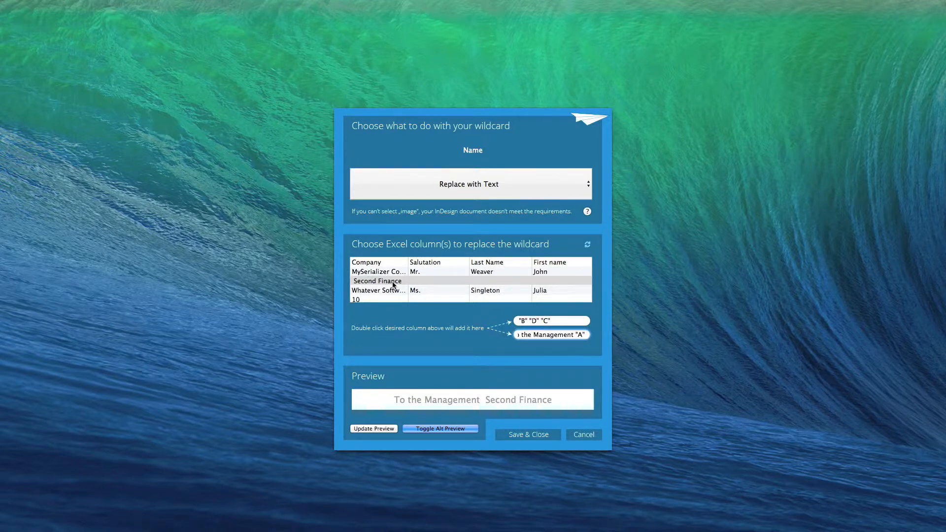
click(587, 335)
key(BackSpace)
key(BackSpace)
key(BackSpace)
key(BackSpace)
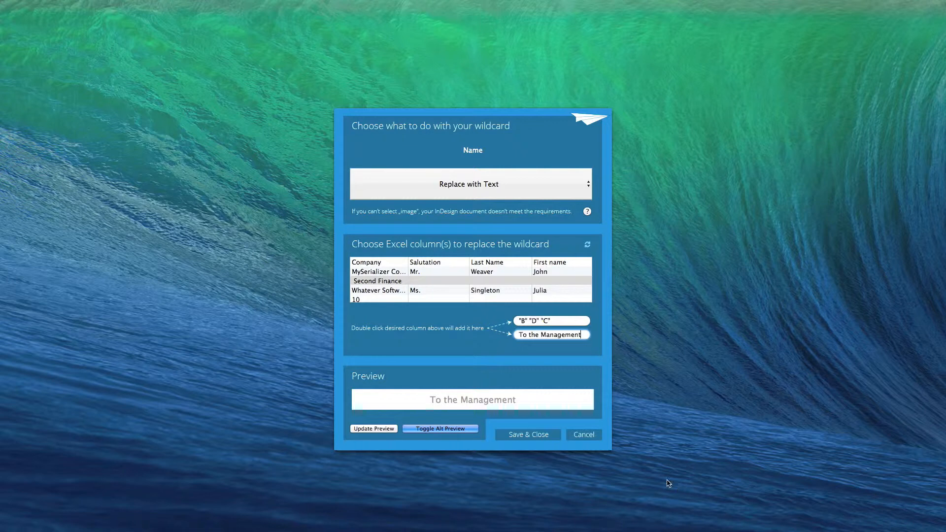
Step: Save the Name placeholder's wildcard settings and return to the placeholder overview
click(536, 436)
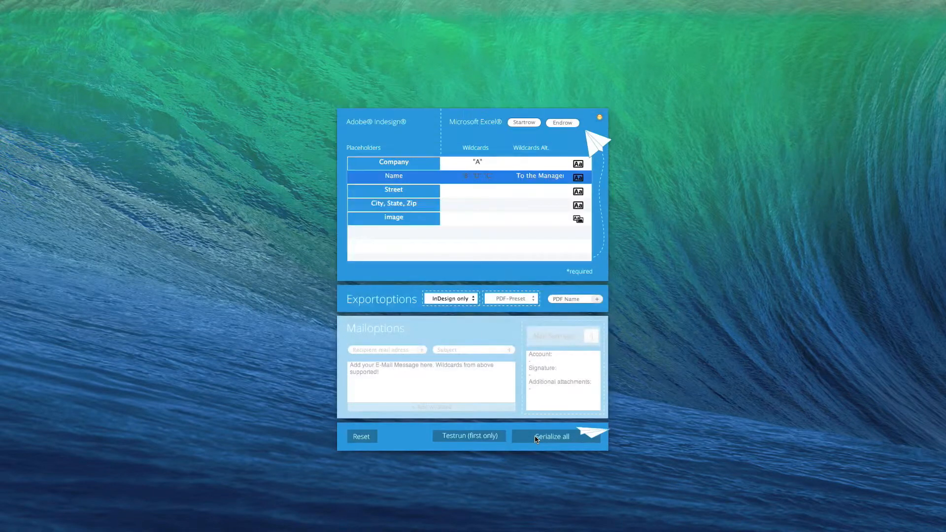
click(502, 245)
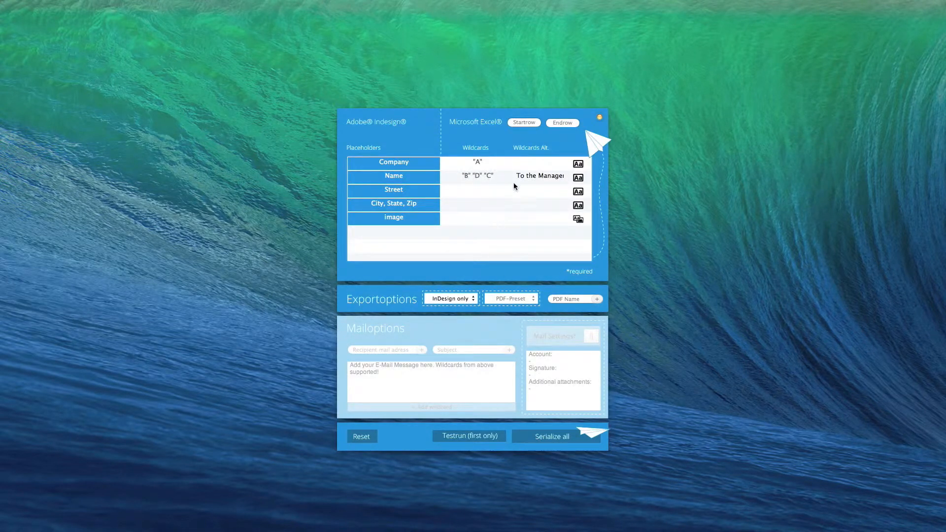
Step: Open the image placeholder's wildcard settings and have it handled as Replace with Image
click(482, 221)
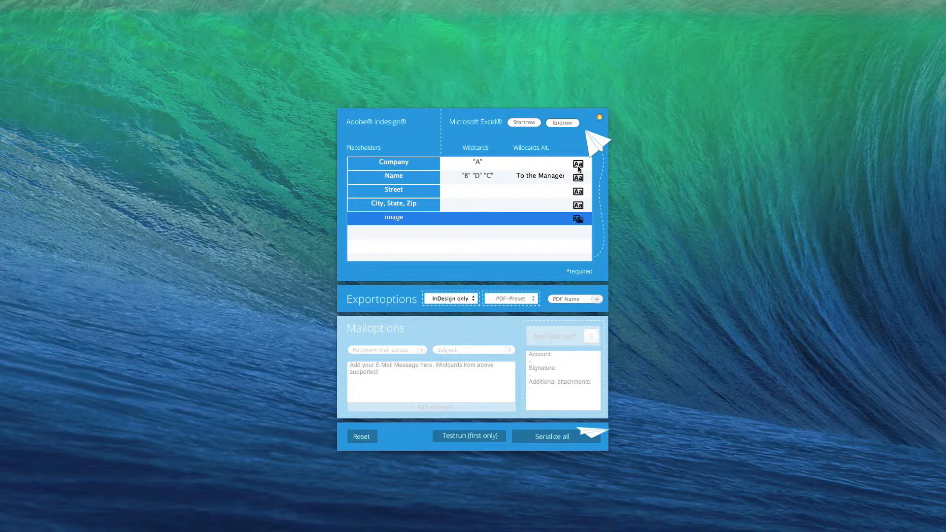
double_click(495, 220)
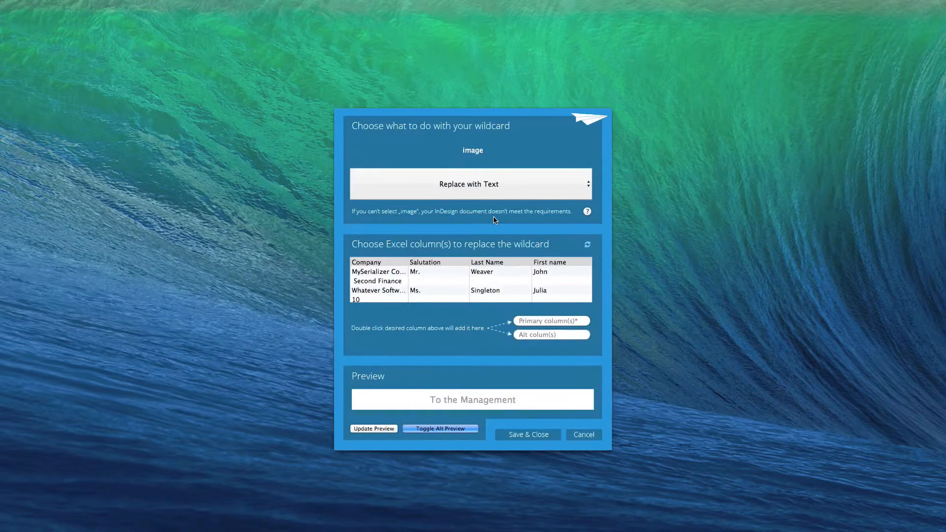
click(476, 193)
click(470, 194)
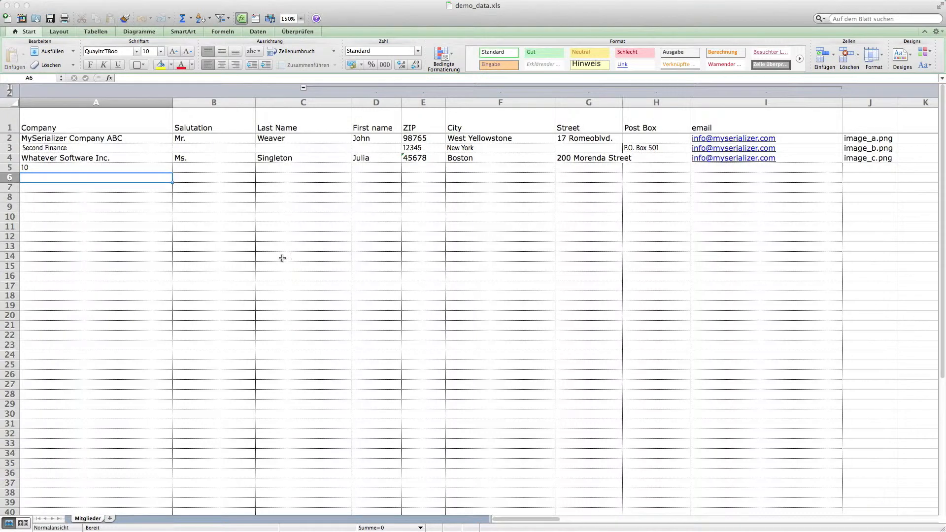
Step: Set the _images folder as the image placeholder's general image path and save its wildcard settings
scroll(401, 251, right, 5)
scroll(402, 252, left, 5)
scroll(403, 252, left, 3)
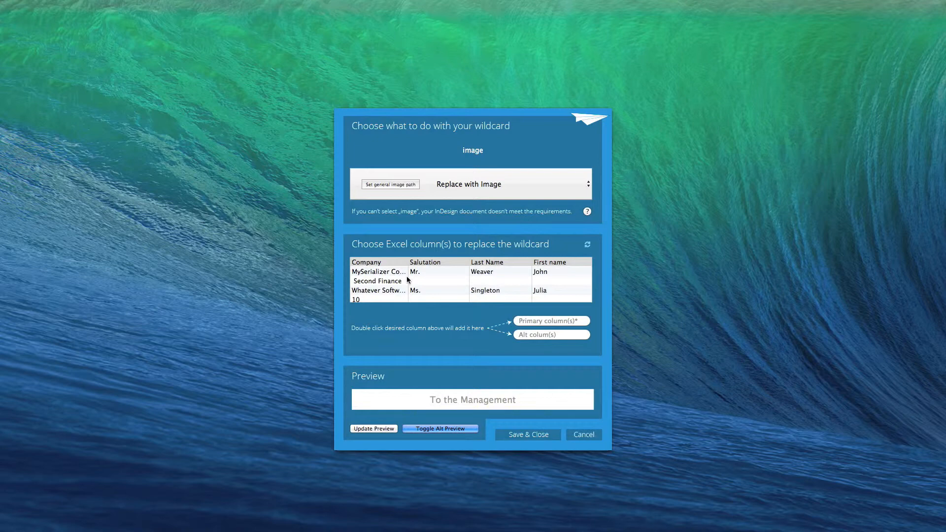
click(389, 185)
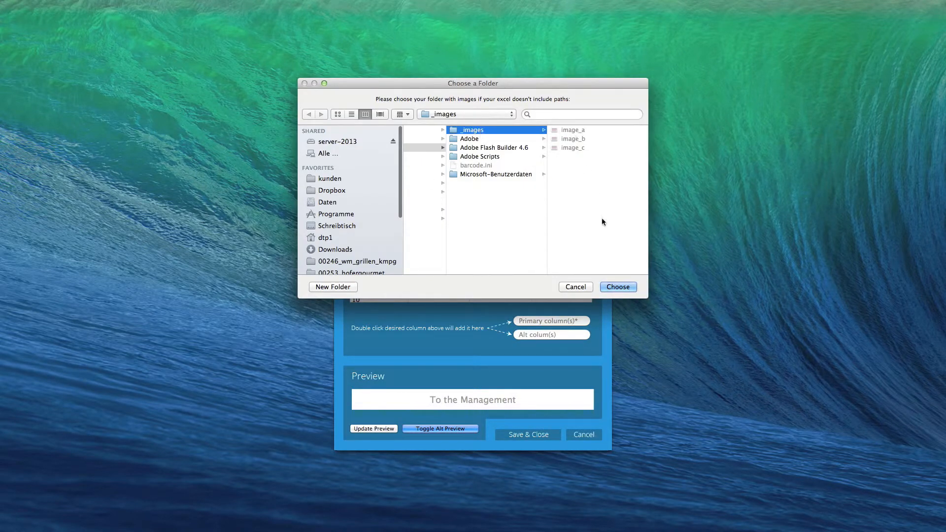
click(615, 287)
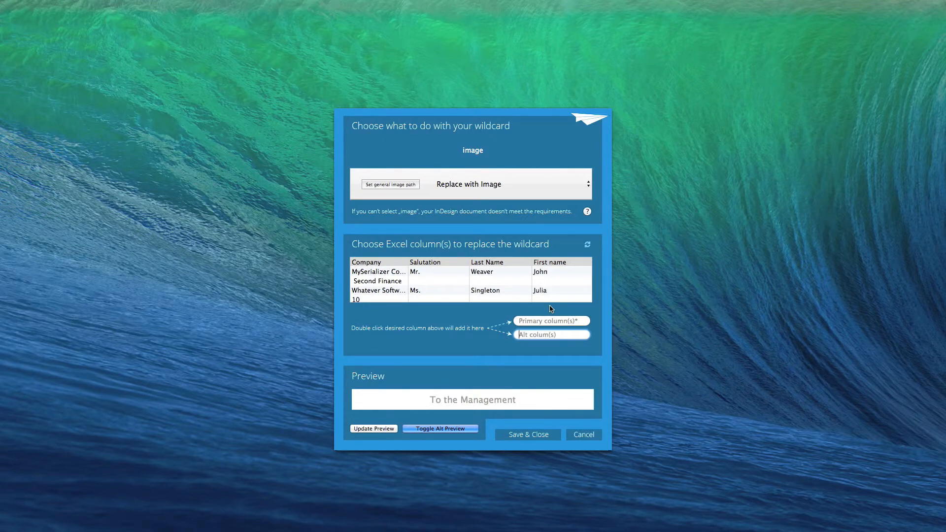
click(542, 437)
Step: Open the choice of export type in the export options
click(454, 298)
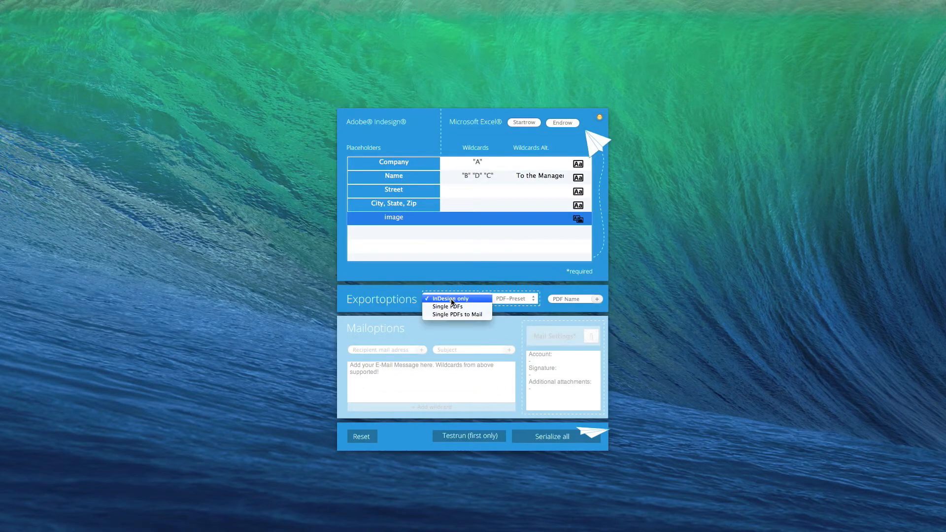